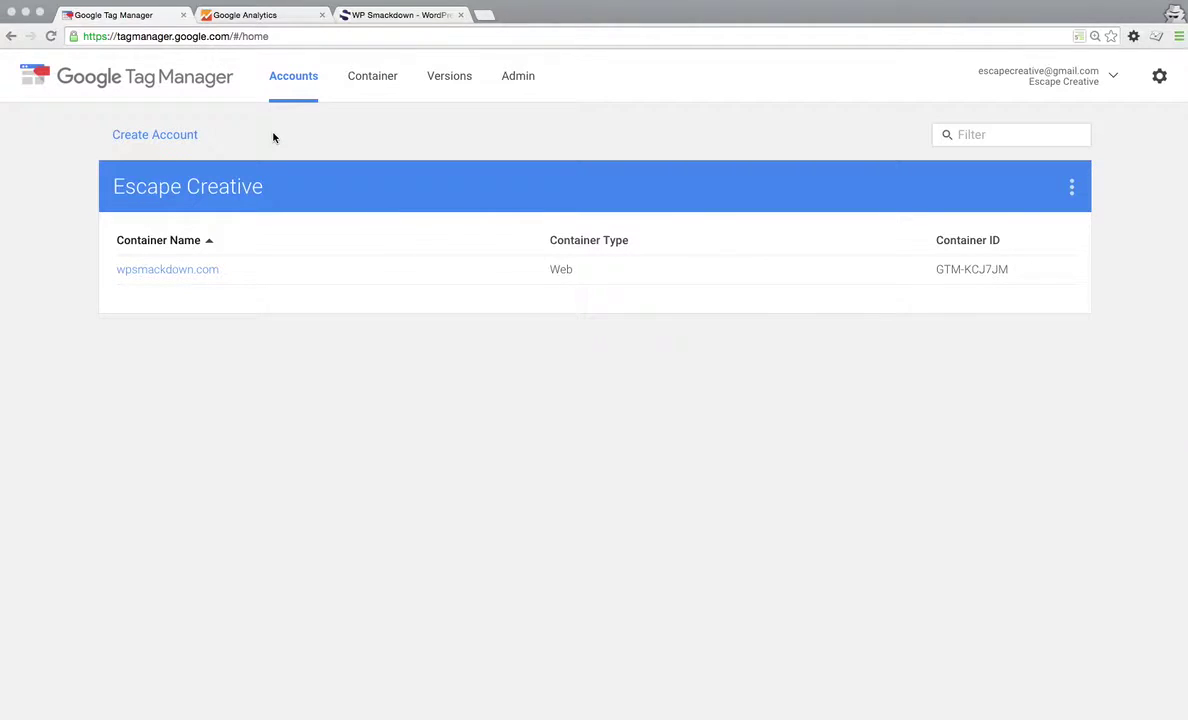
- In the wpsmackdown.com container, create a new tag named 'Google Analytics Tracking Script'
click(183, 271)
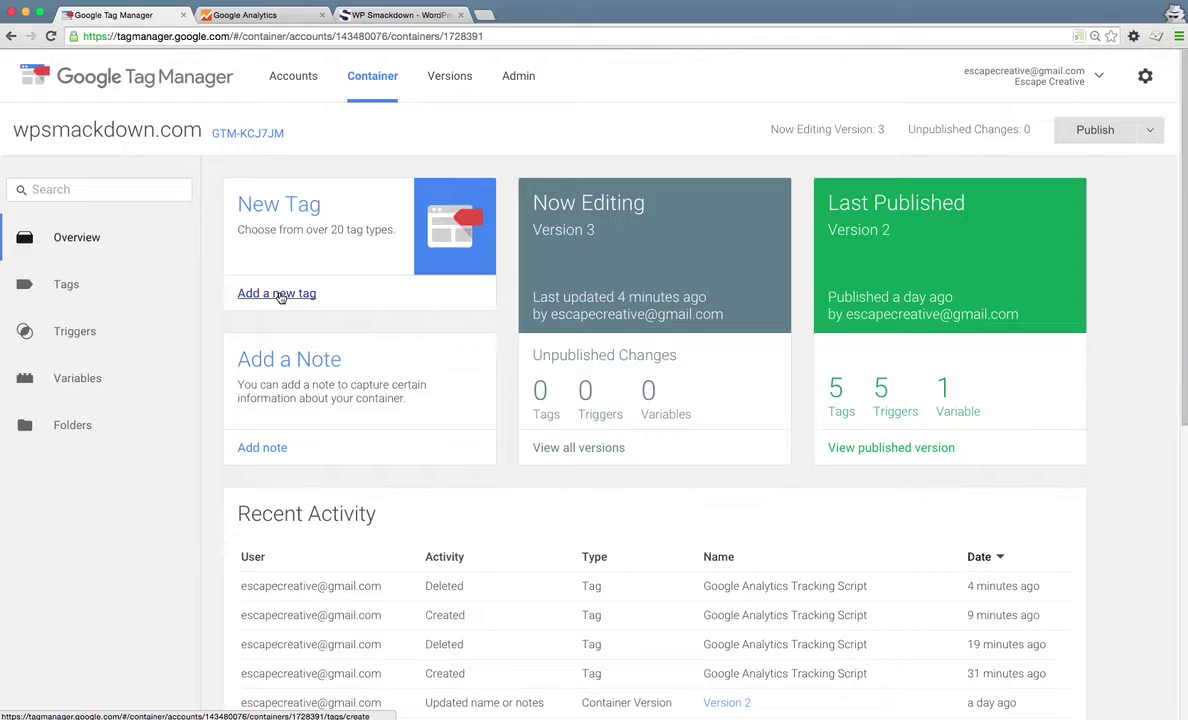
click(278, 294)
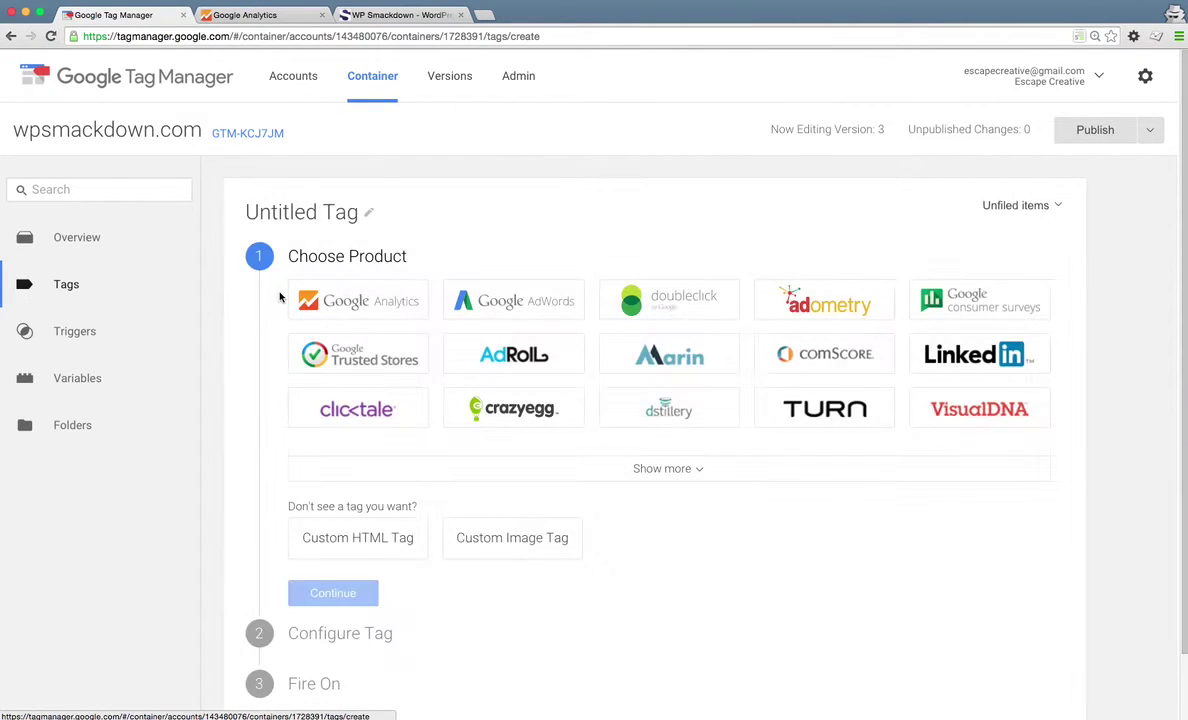
triple_click(340, 212)
text(Goog)
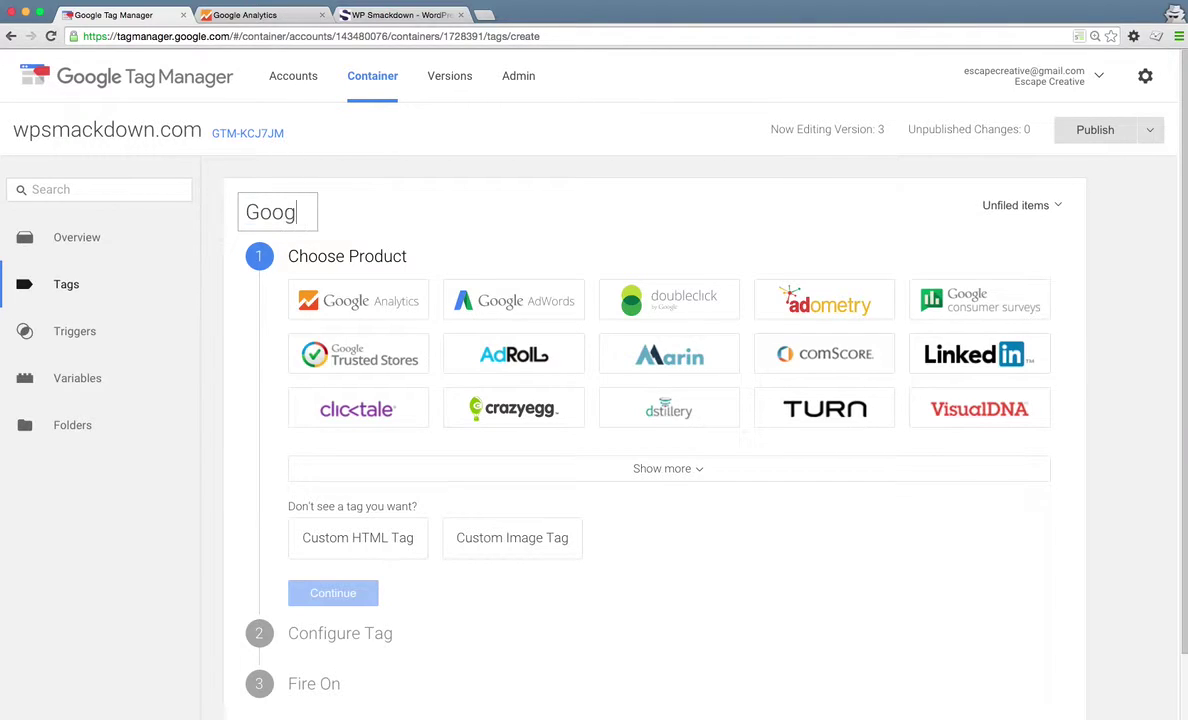
text(le Analytics )
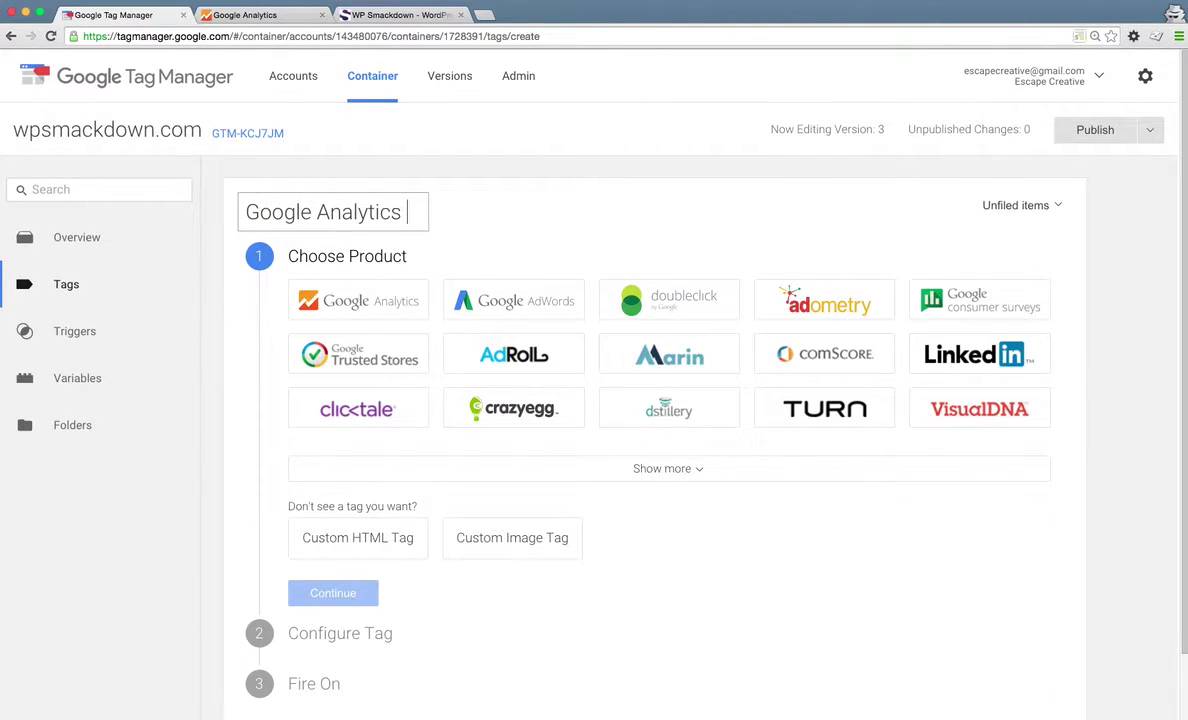
text(Tracking Script)
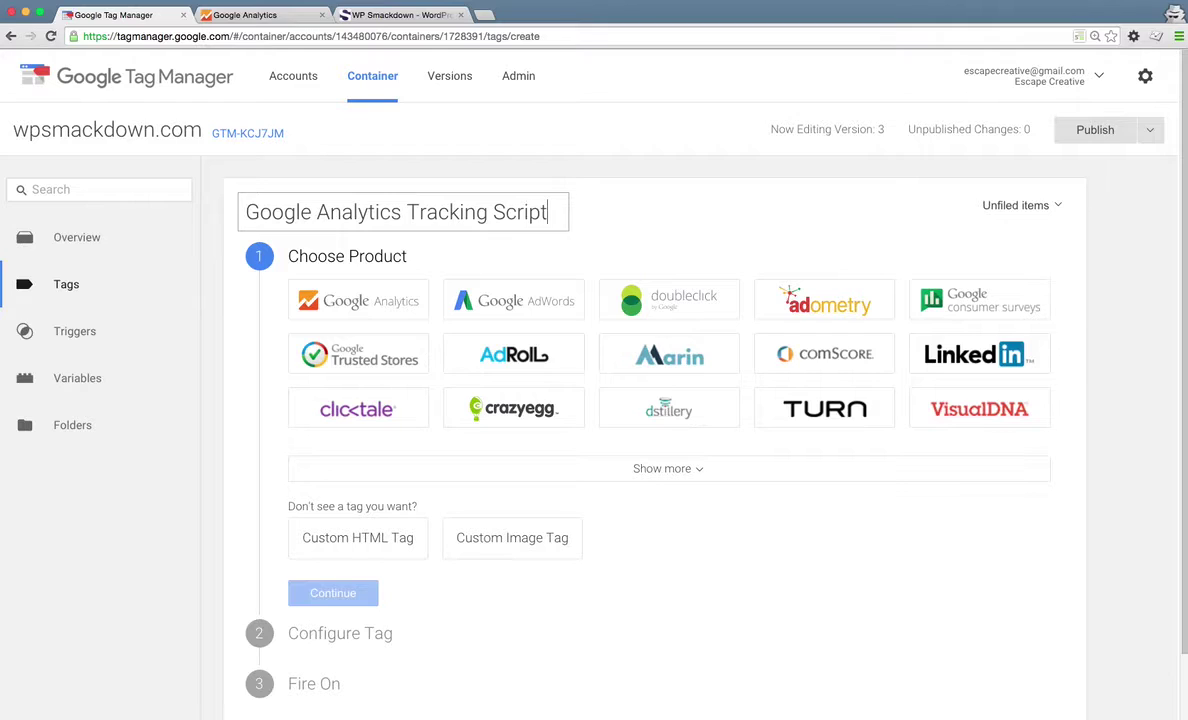
click(620, 205)
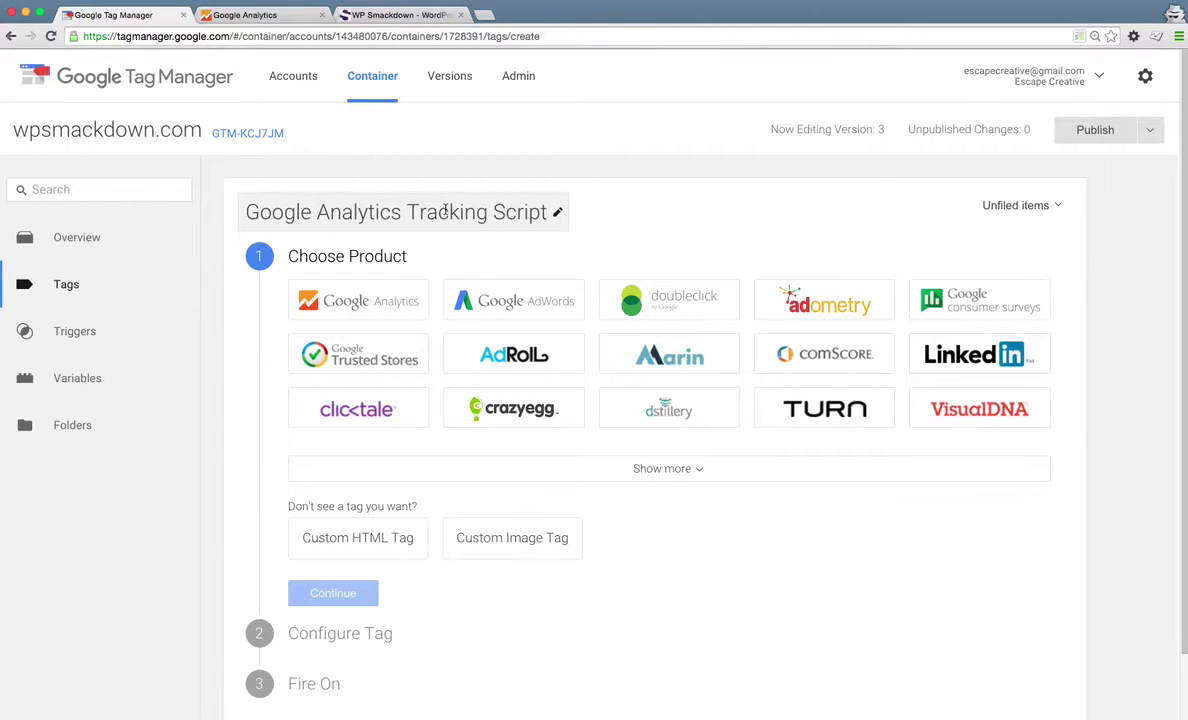
- Choose Google Analytics as the product and Universal Analytics as the tag type
click(353, 303)
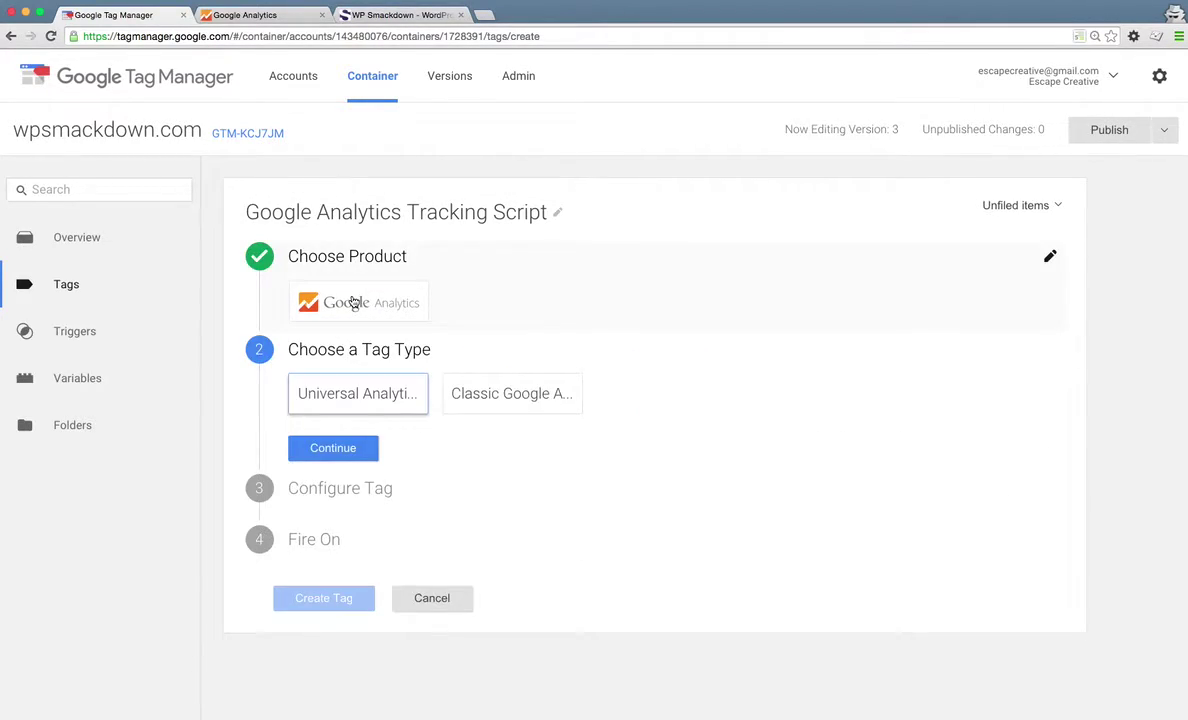
click(340, 397)
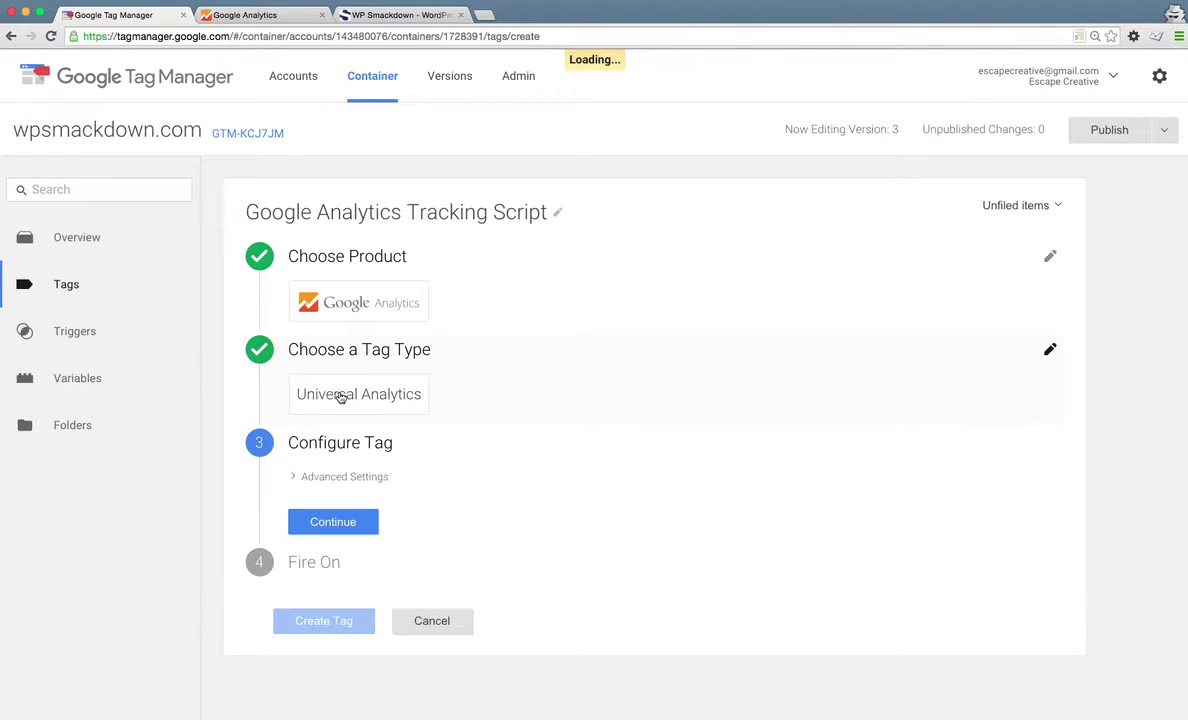
scroll(340, 397, down, 3)
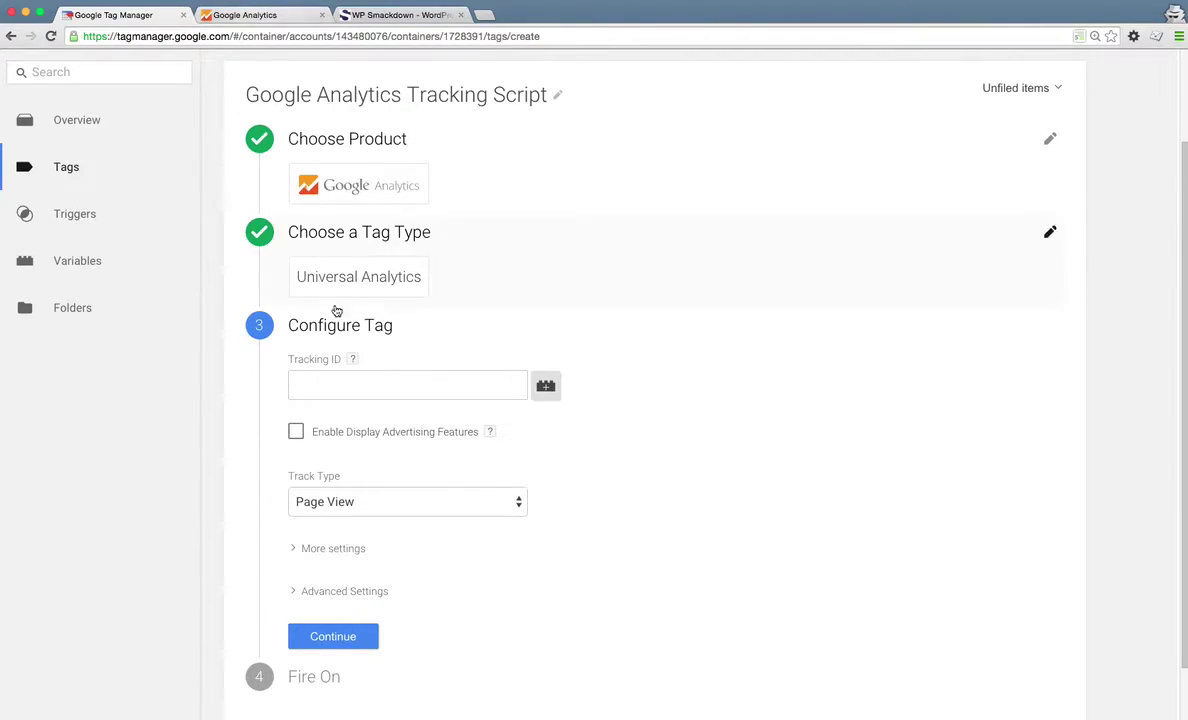
- In Google Analytics, open wpsmackdown.com Property Settings and select the tracking ID
click(247, 15)
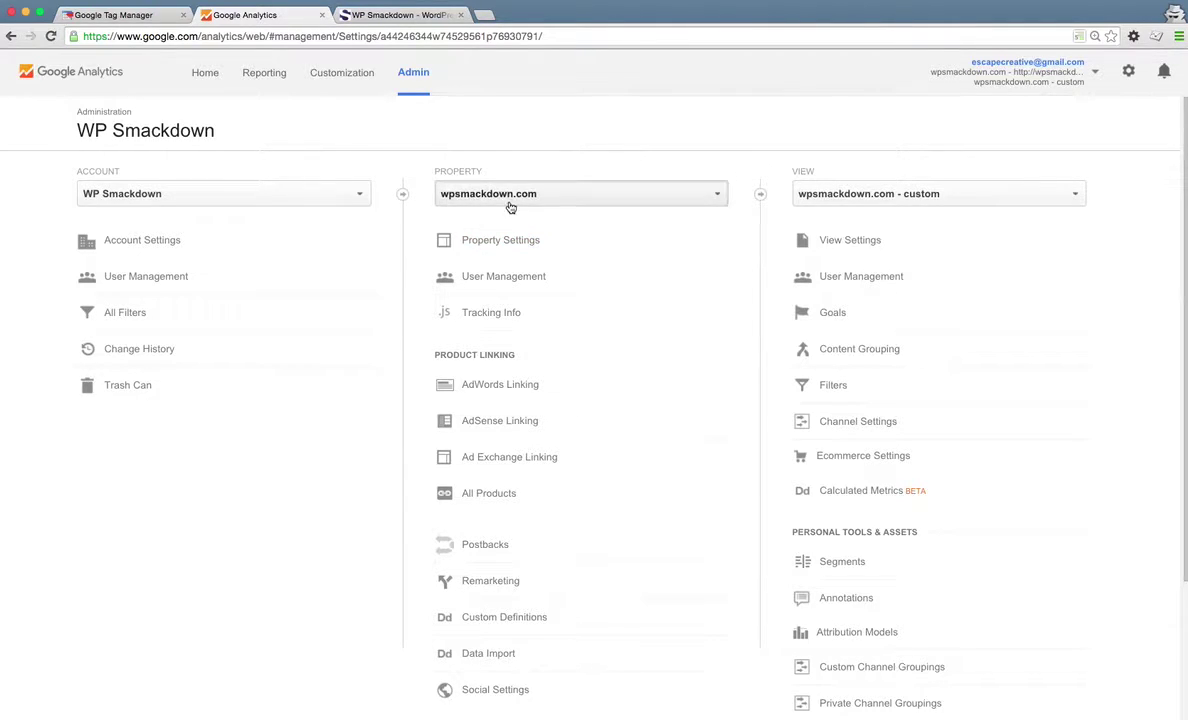
click(501, 242)
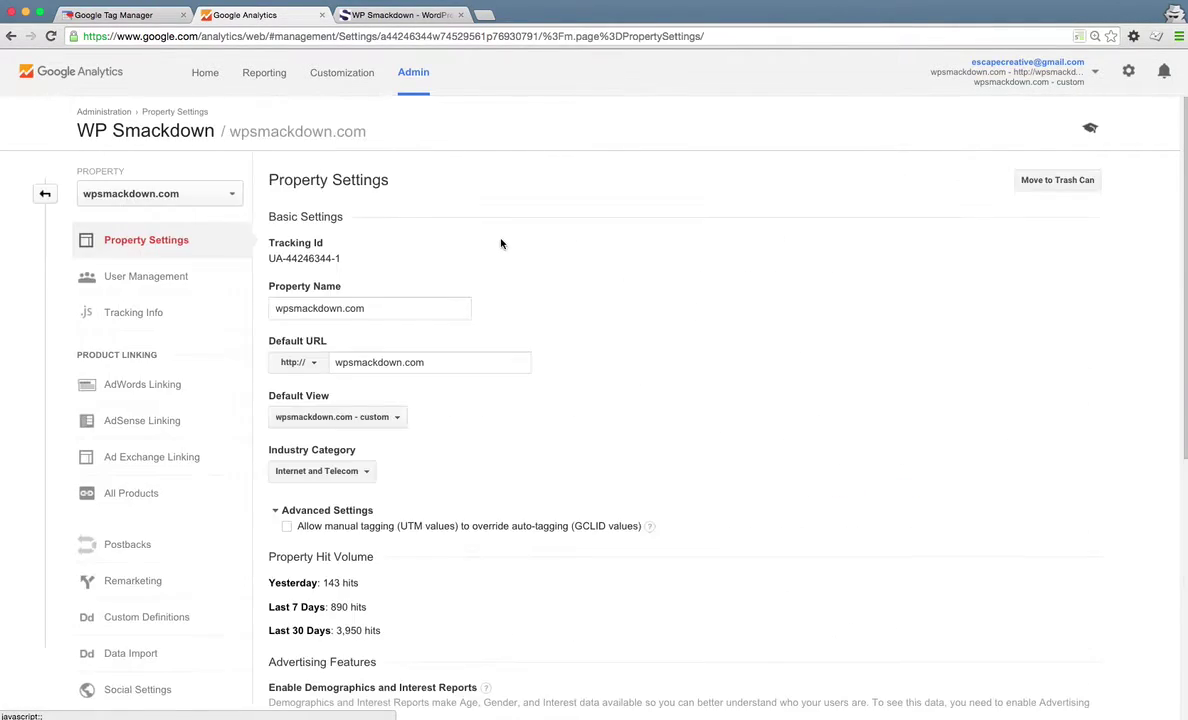
drag(264, 258, 349, 259)
key(super+c)
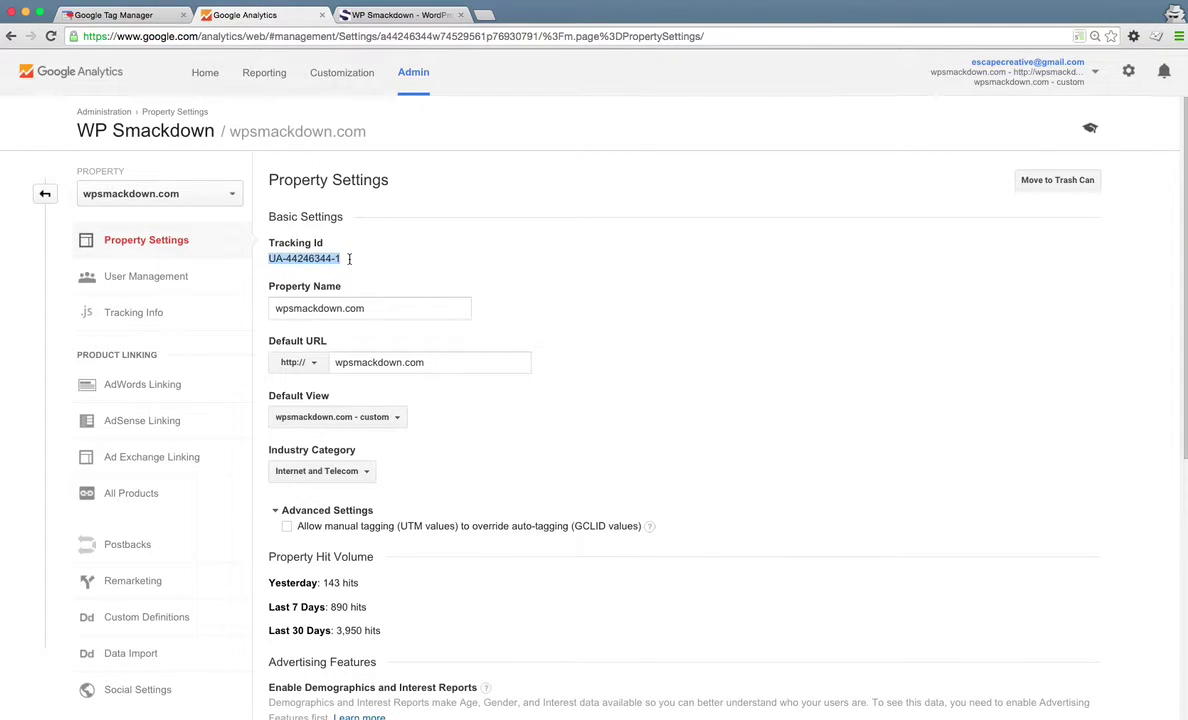
- Paste the property's tracking ID into the tag, keep Page View tracking, and continue
click(113, 17)
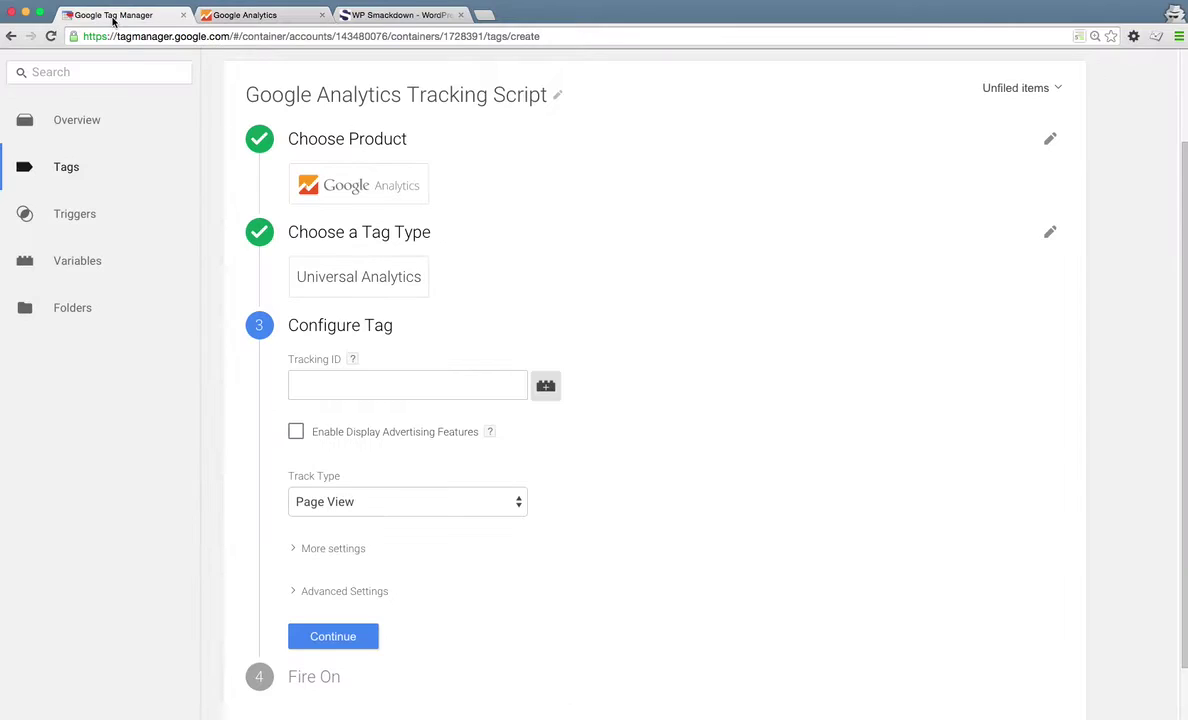
click(319, 384)
key(super+v)
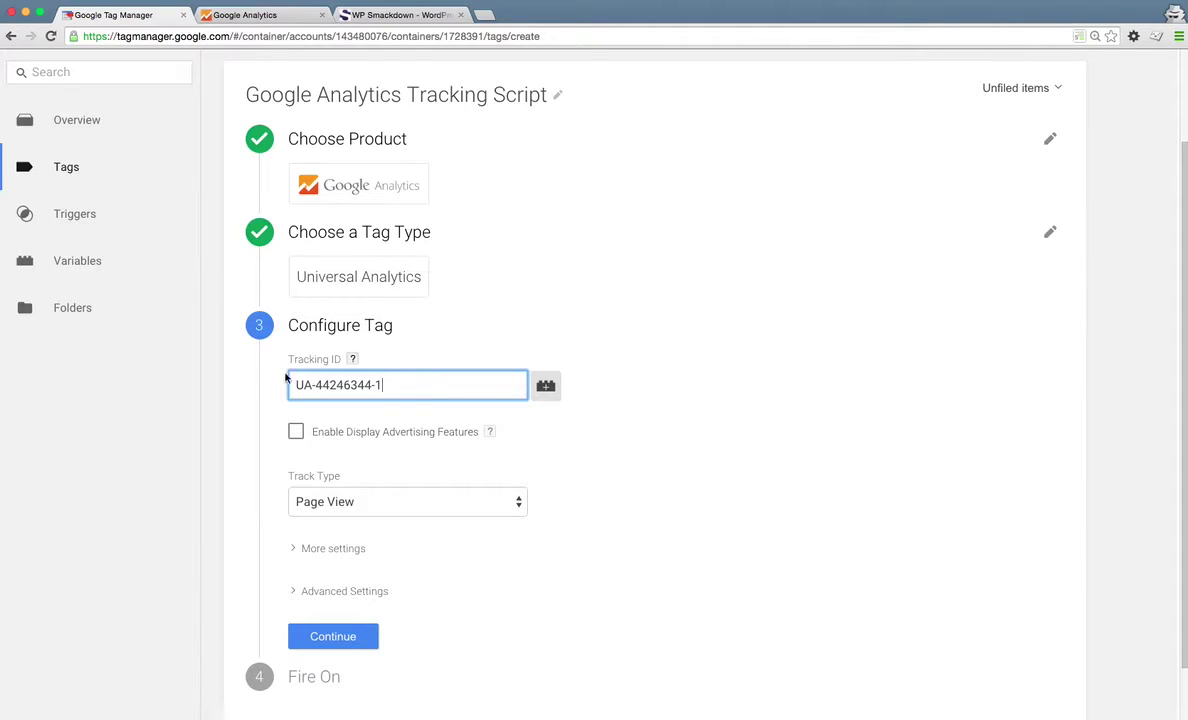
click(414, 356)
scroll(405, 355, down, 1)
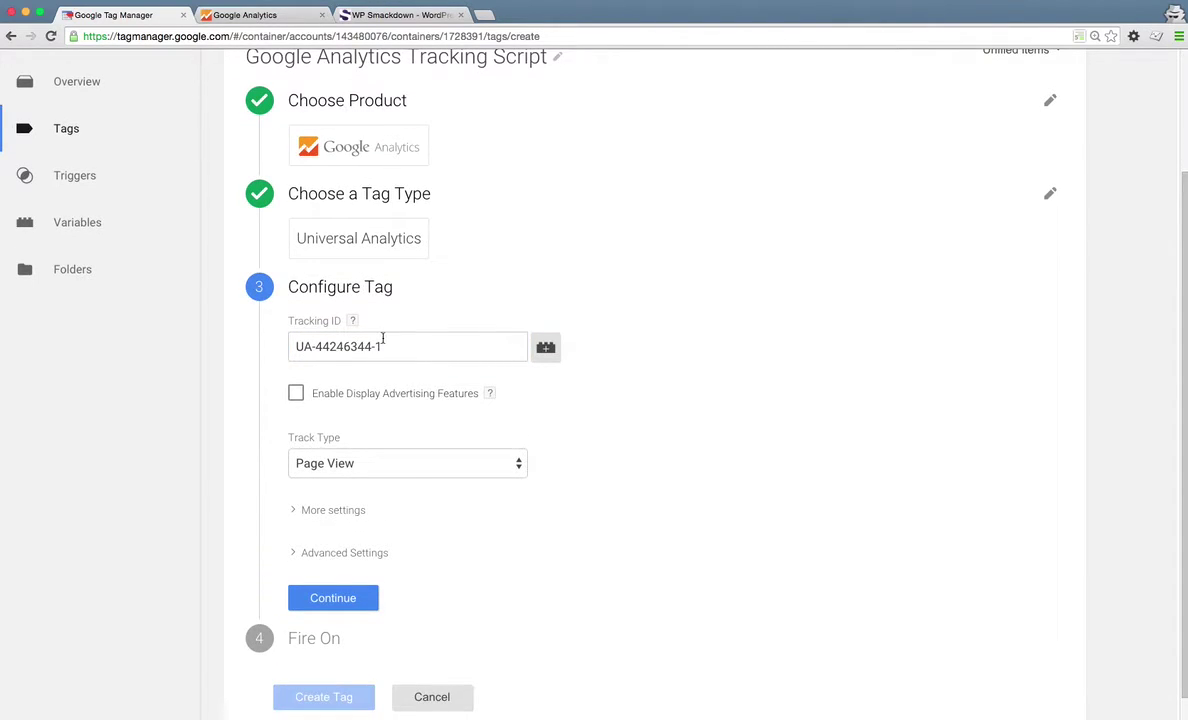
scroll(392, 348, down, 1)
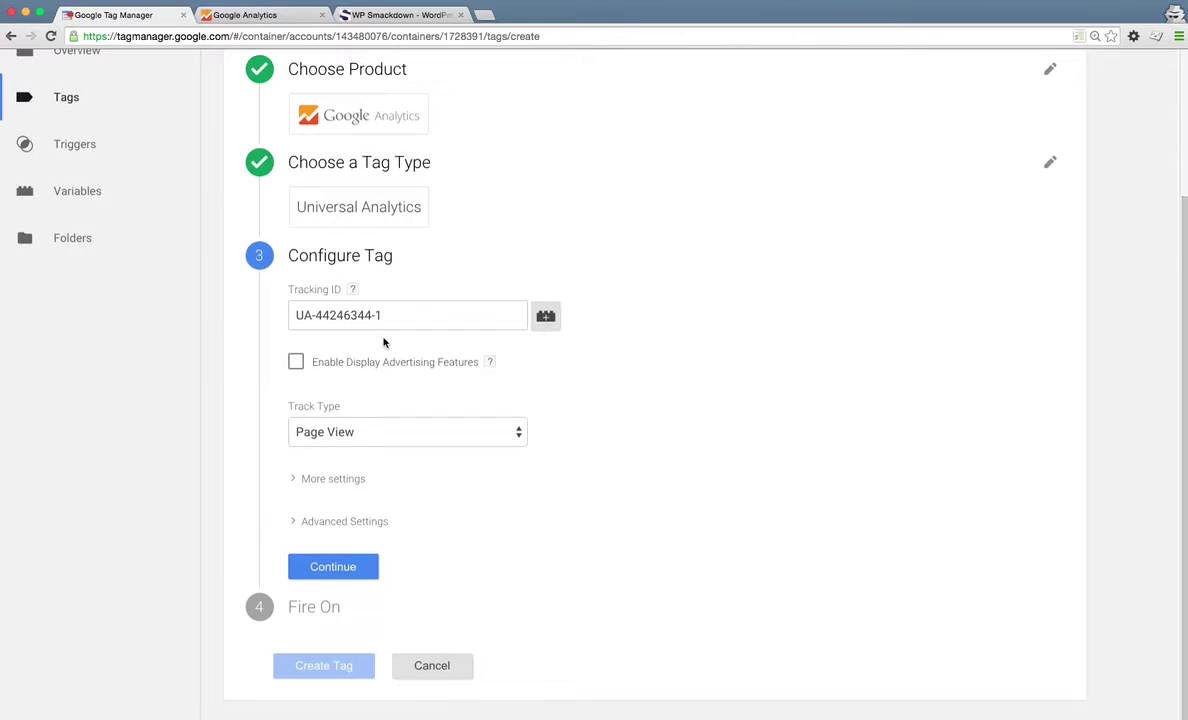
click(332, 567)
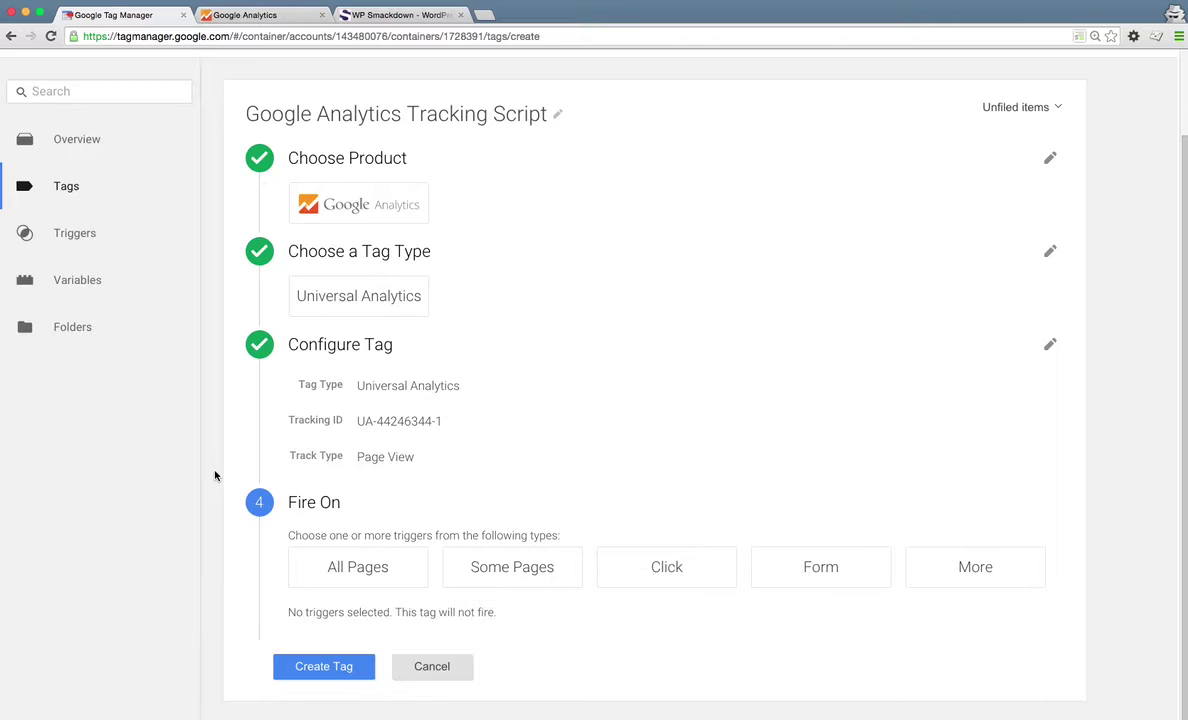
- Set the tag to fire on All Pages and create it
click(358, 571)
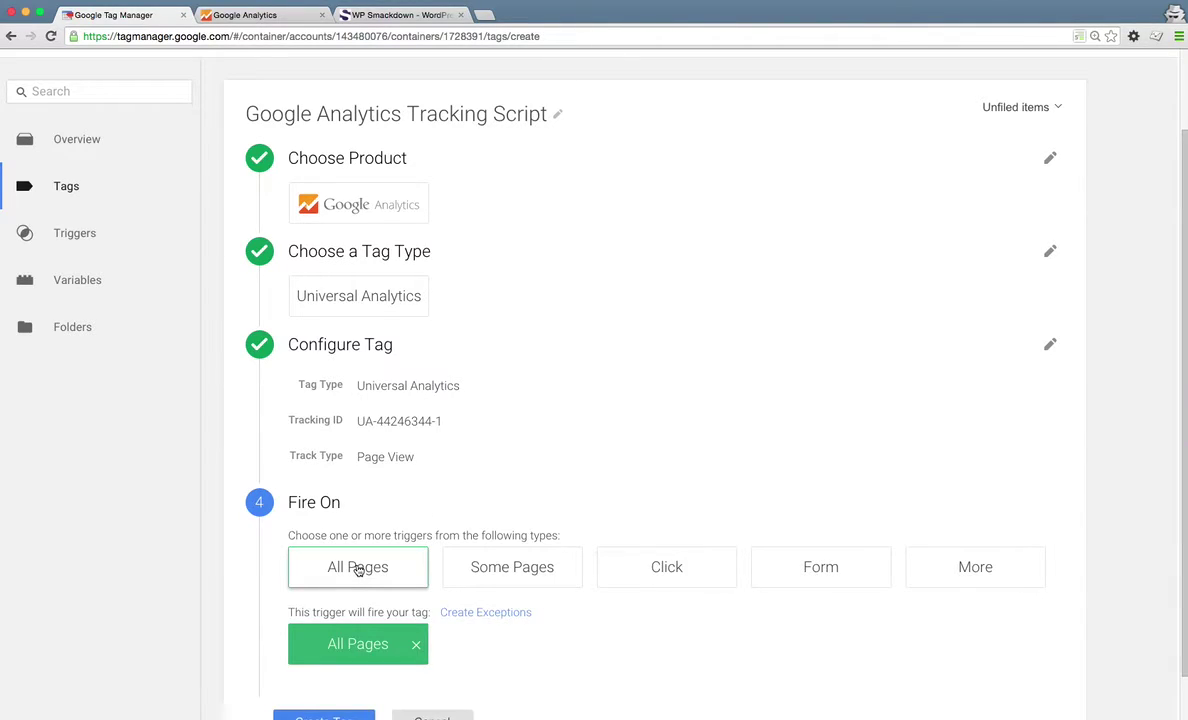
scroll(356, 570, down, 1)
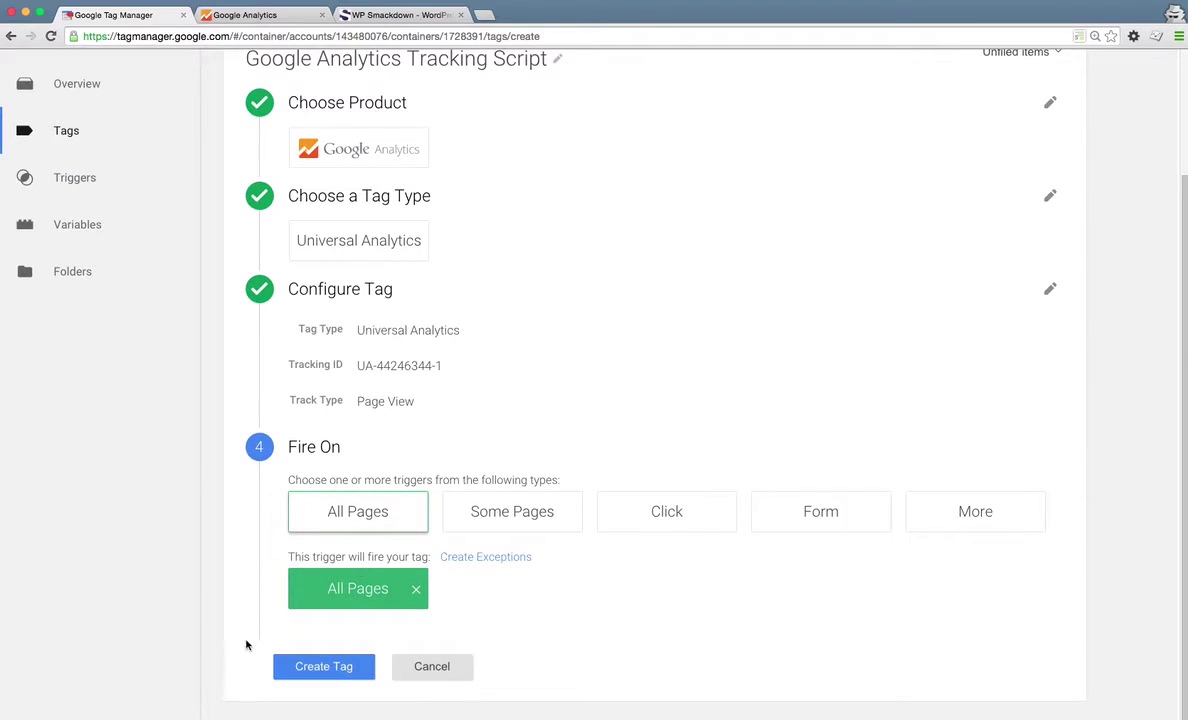
click(308, 665)
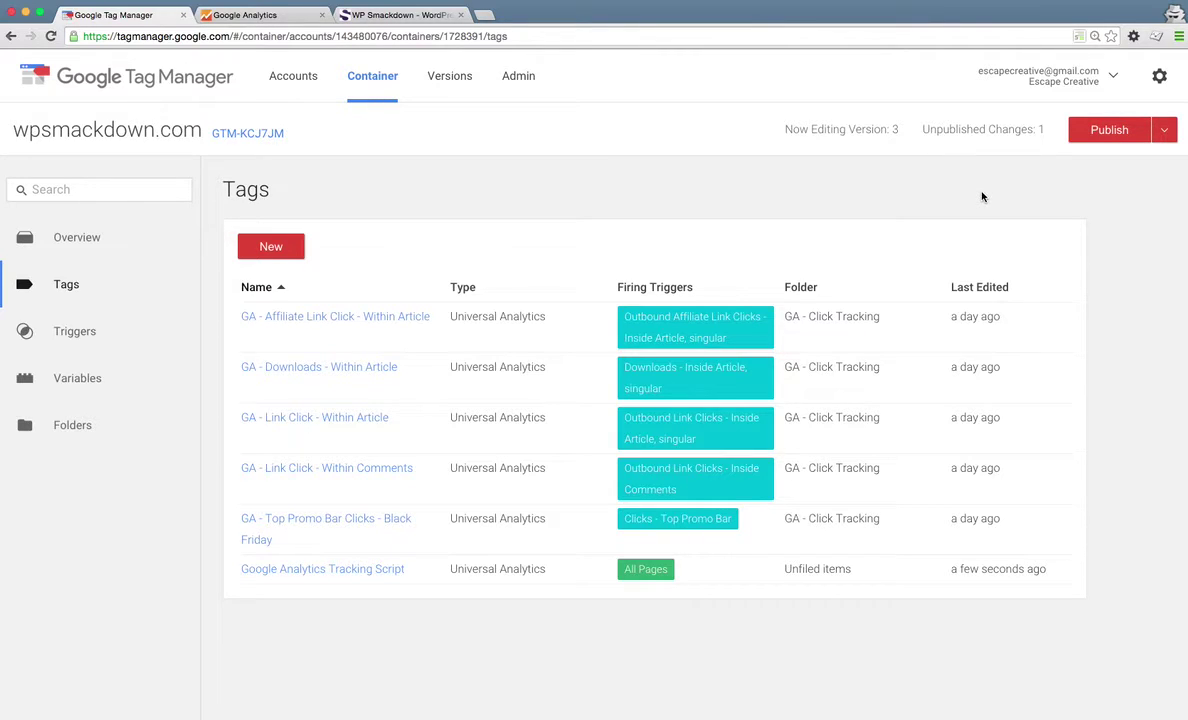
- Start Preview and Debug mode from the Publish dropdown
click(1165, 135)
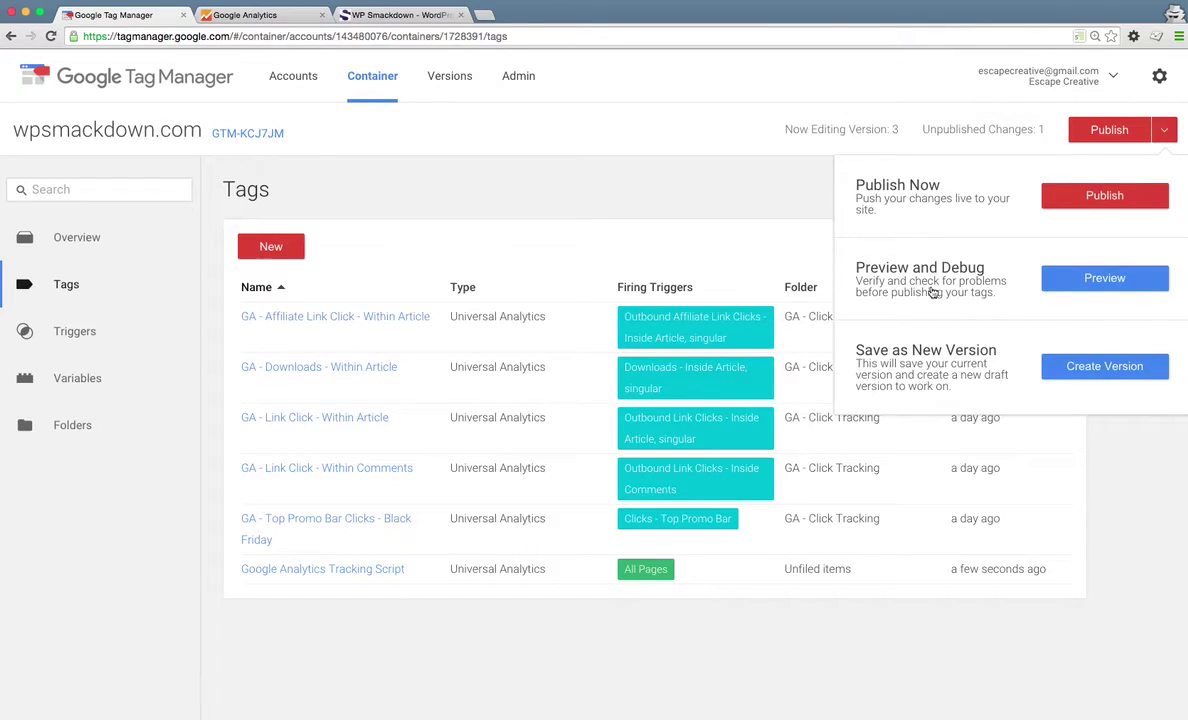
click(1101, 280)
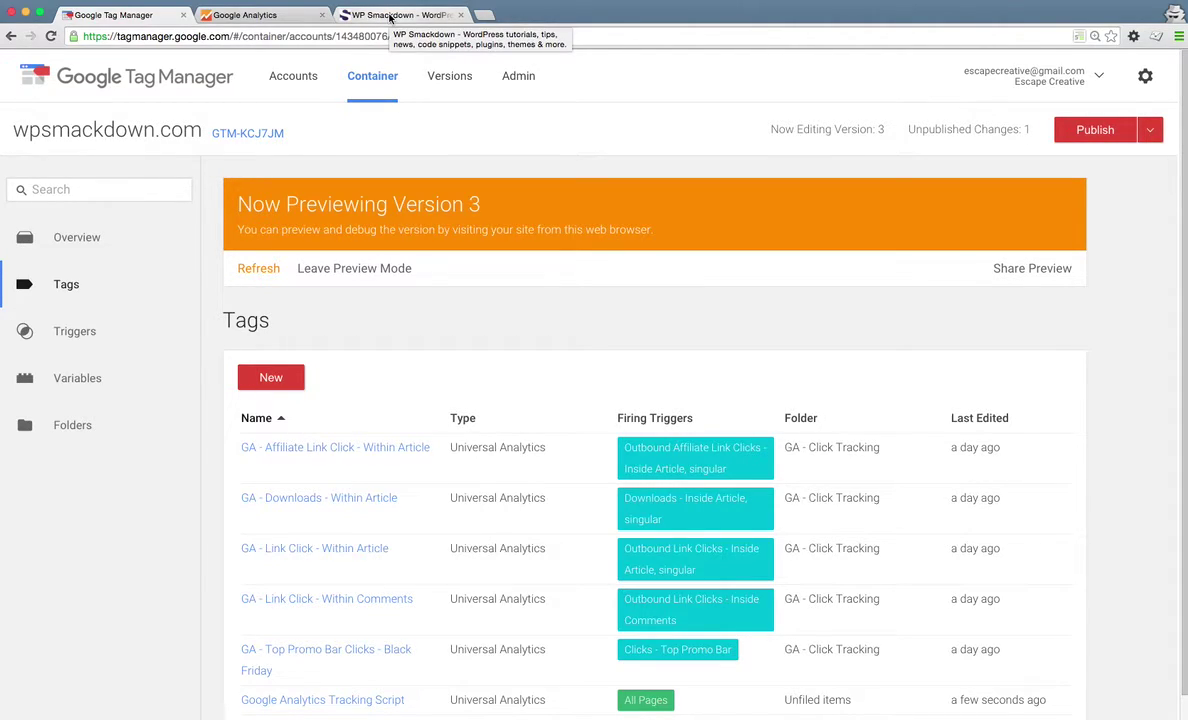
- Reload the WP Smackdown homepage and check the debug panel shows the tracking script fired once
click(390, 15)
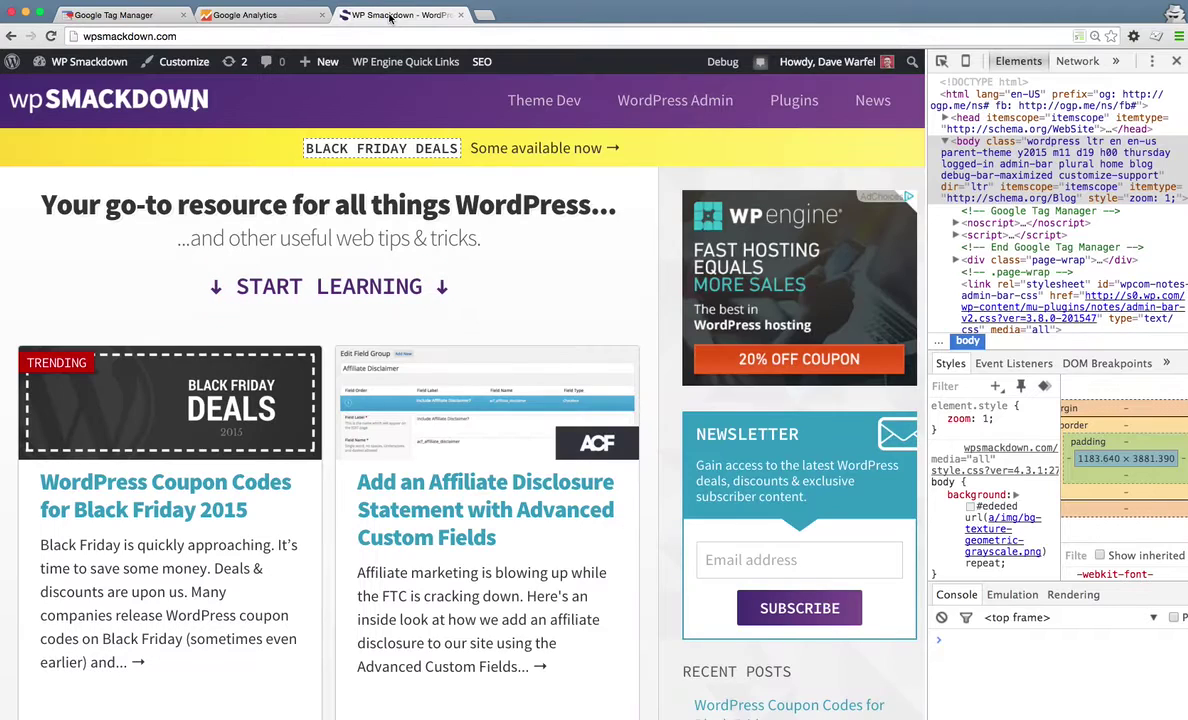
click(186, 40)
key(Return)
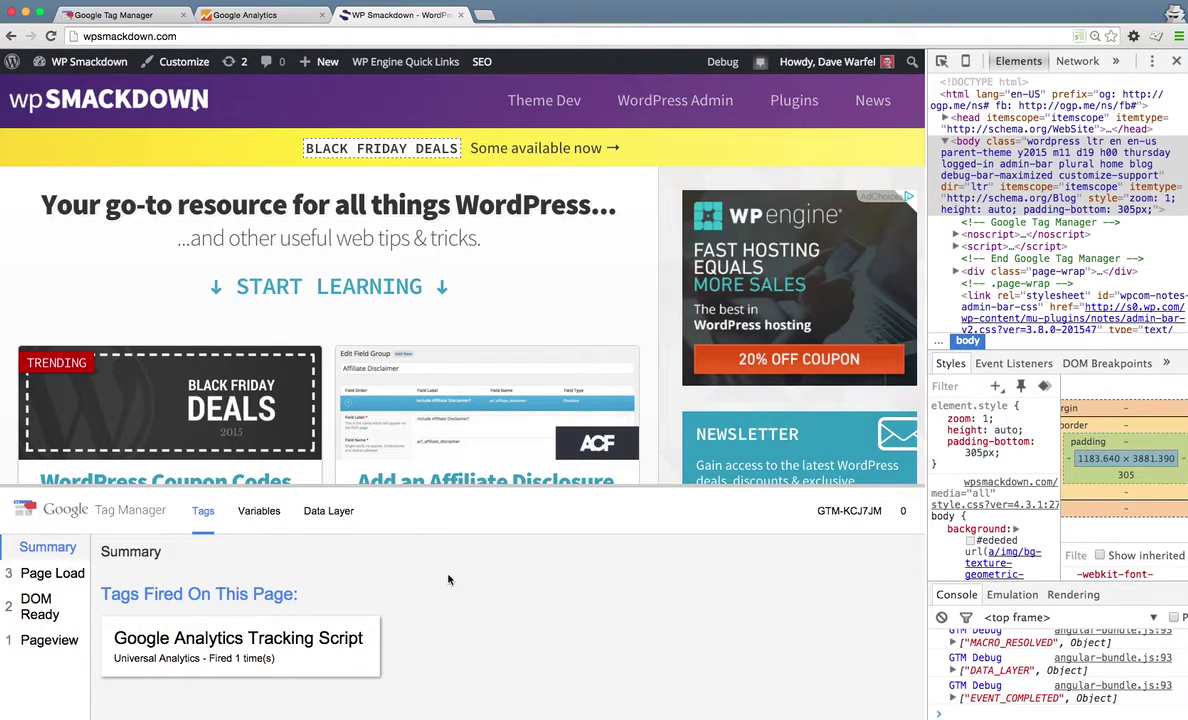
scroll(449, 610, down, 1)
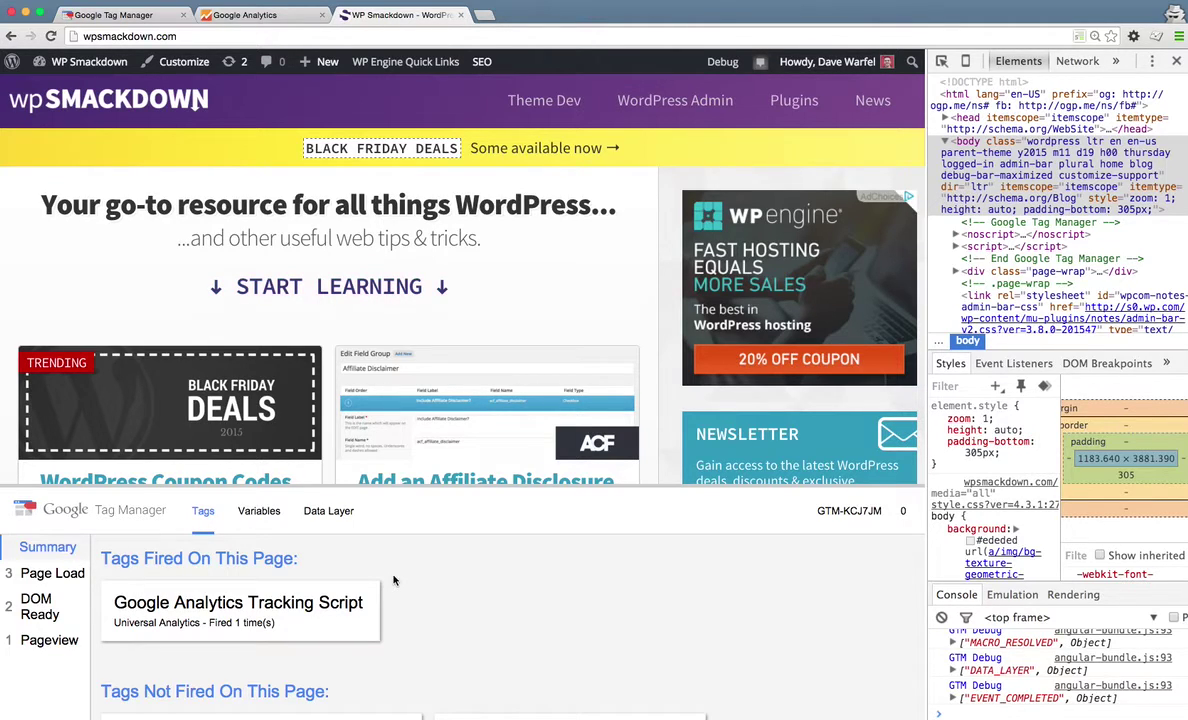
click(145, 18)
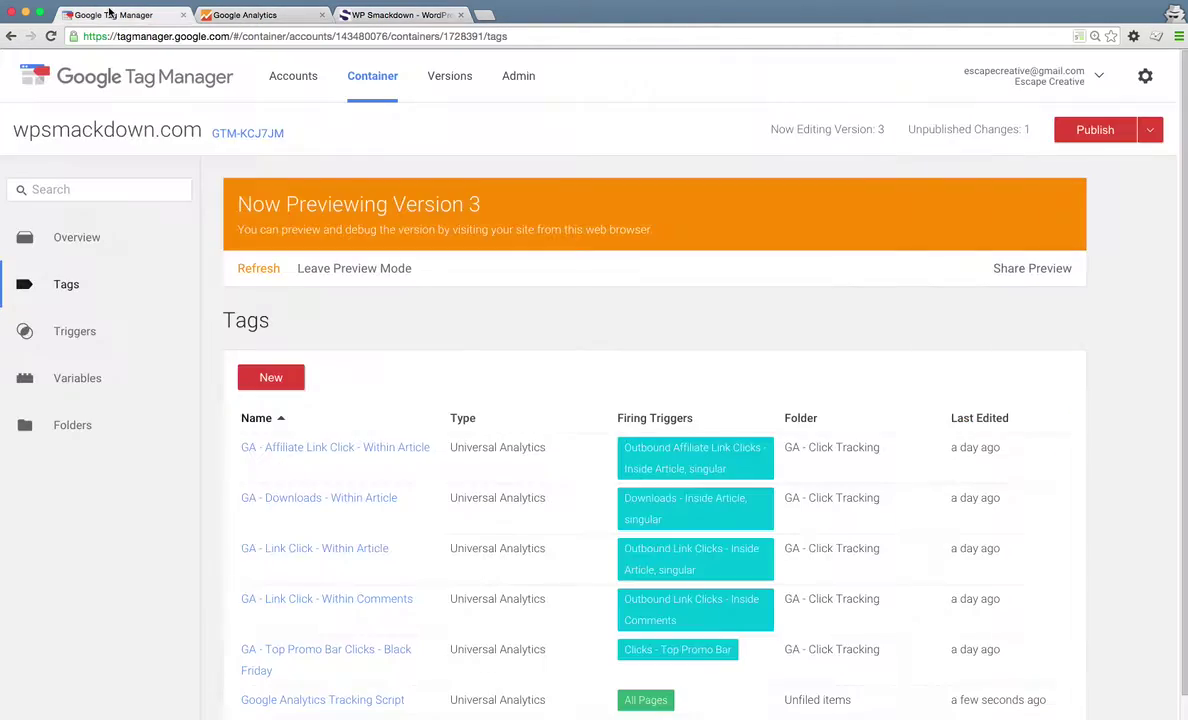
- Open the Publish Version 3 dialog listing the one tag change
click(1090, 134)
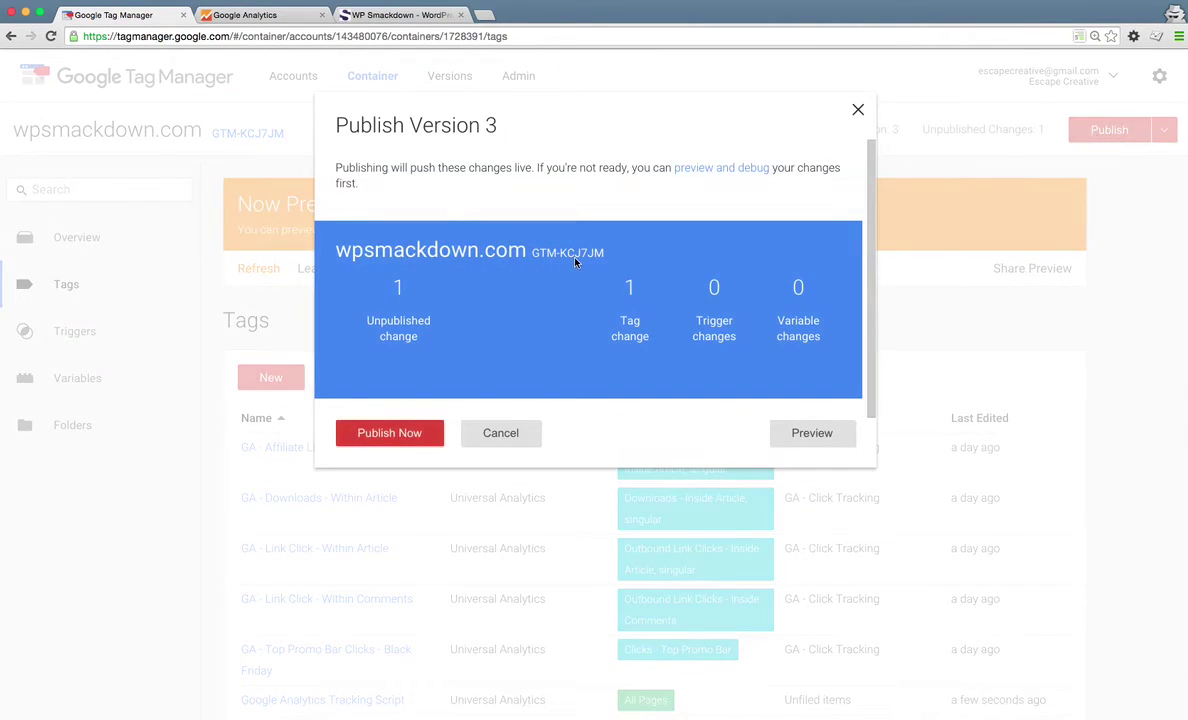